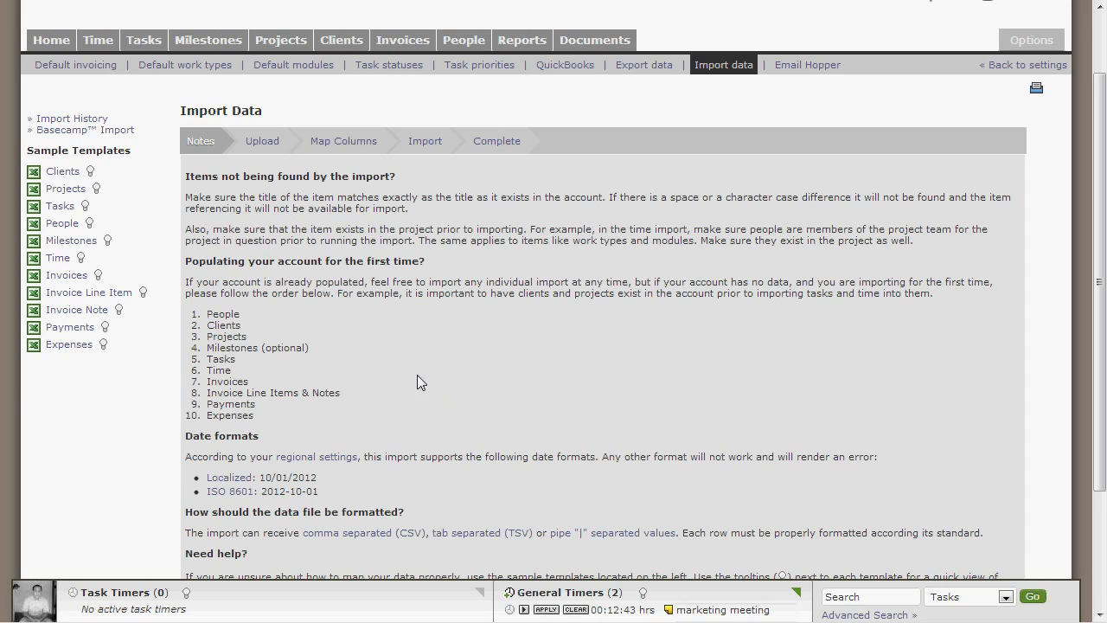
Step: Review the import notes and the field requirements for the Tasks and Projects sample templates
mouse_move(143, 40)
mouse_move(113, 50)
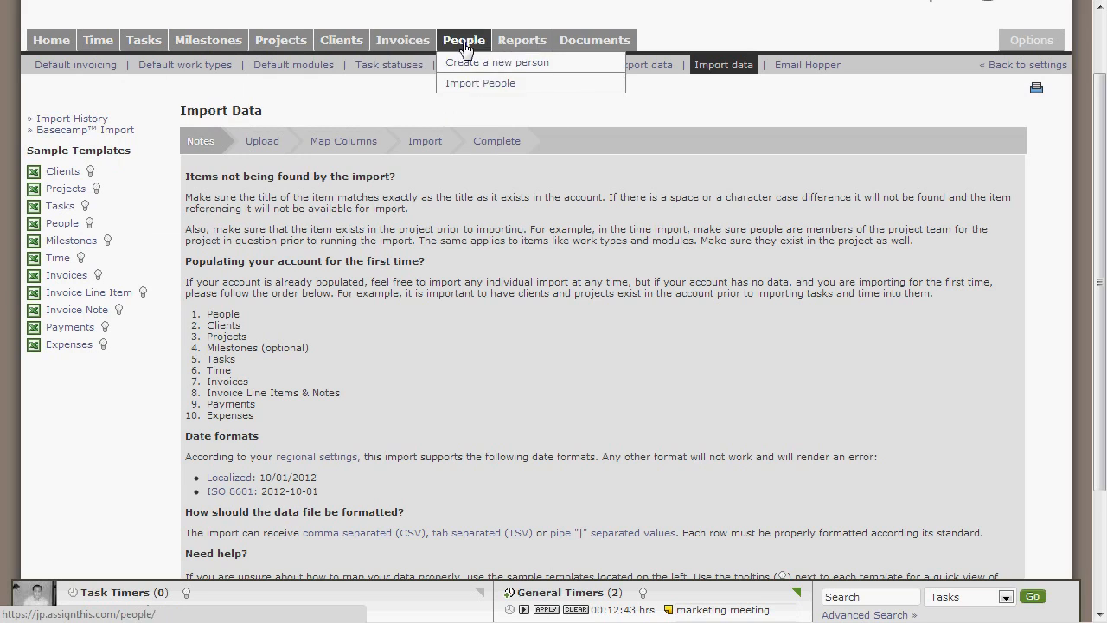
mouse_move(425, 52)
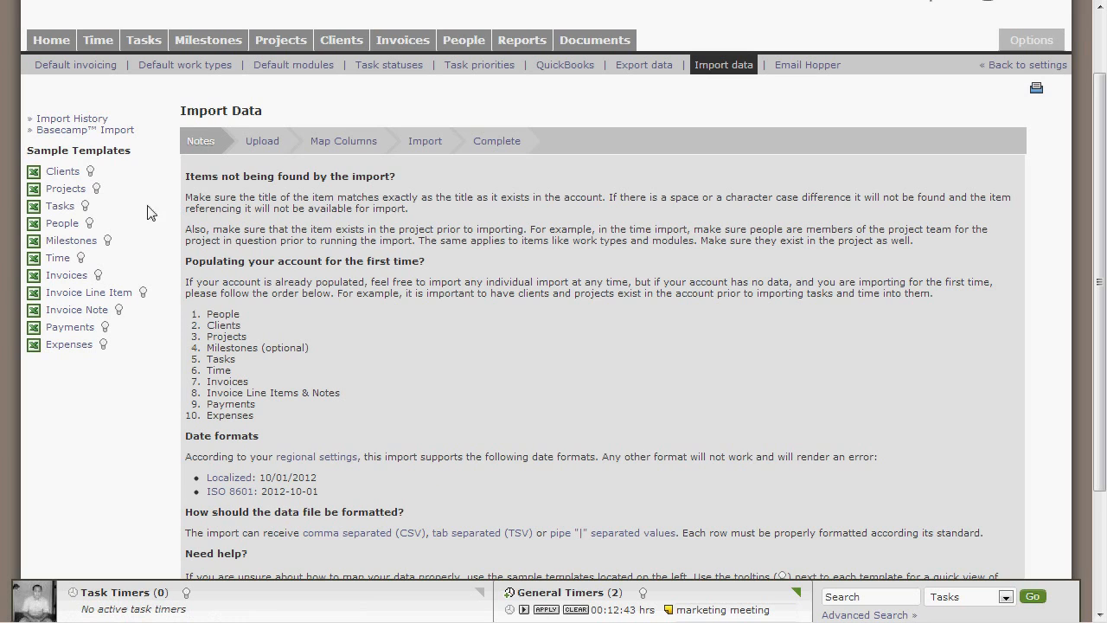
mouse_move(96, 188)
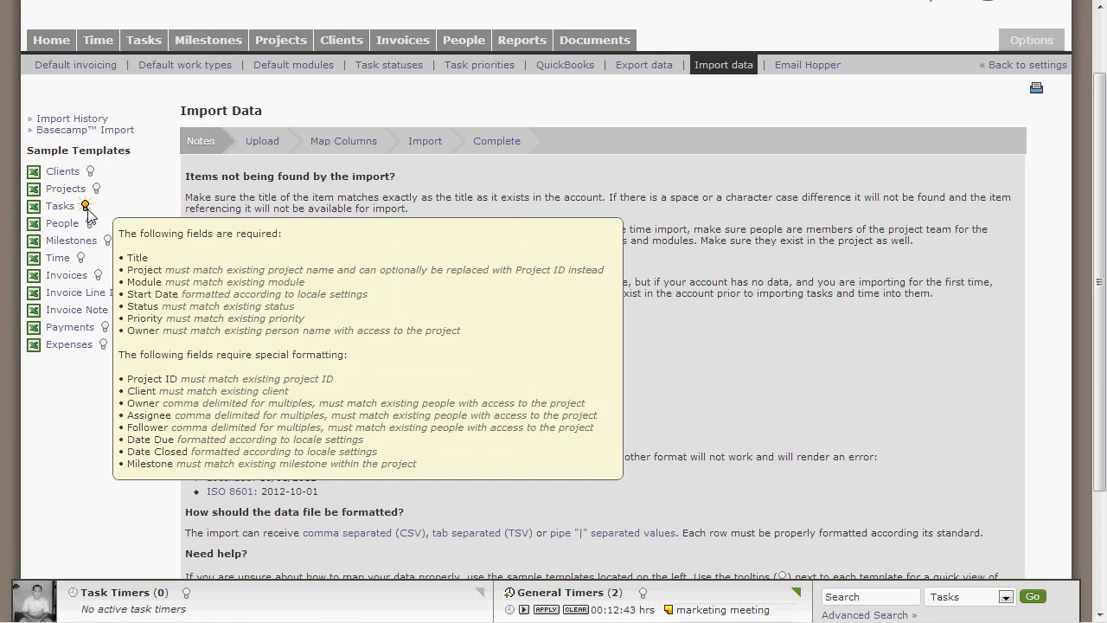
mouse_move(103, 235)
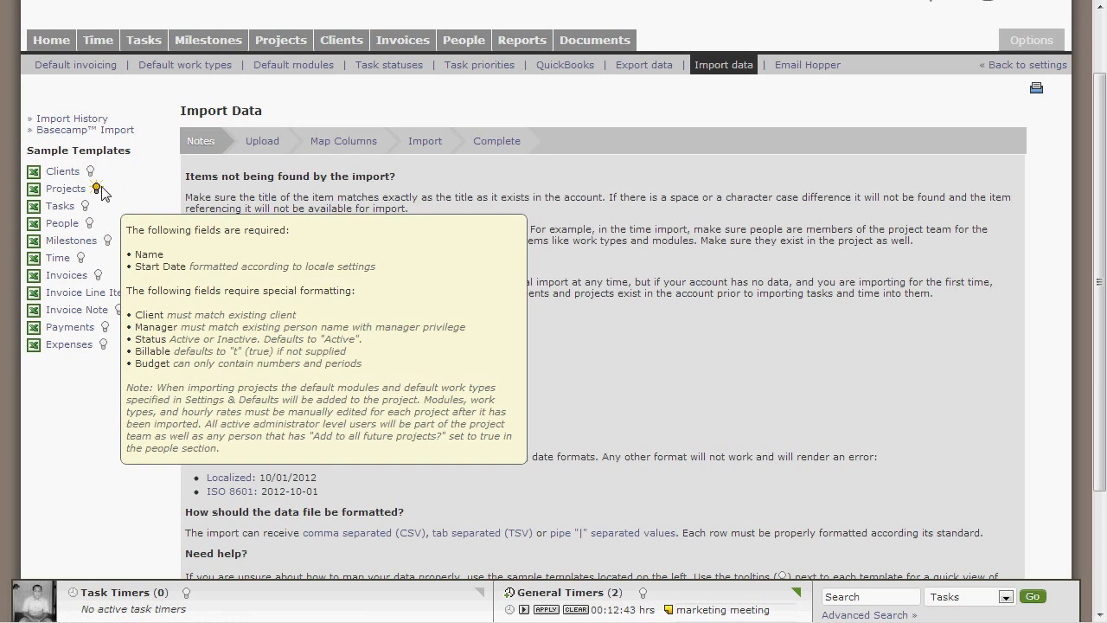
scroll(307, 270, "down", 3)
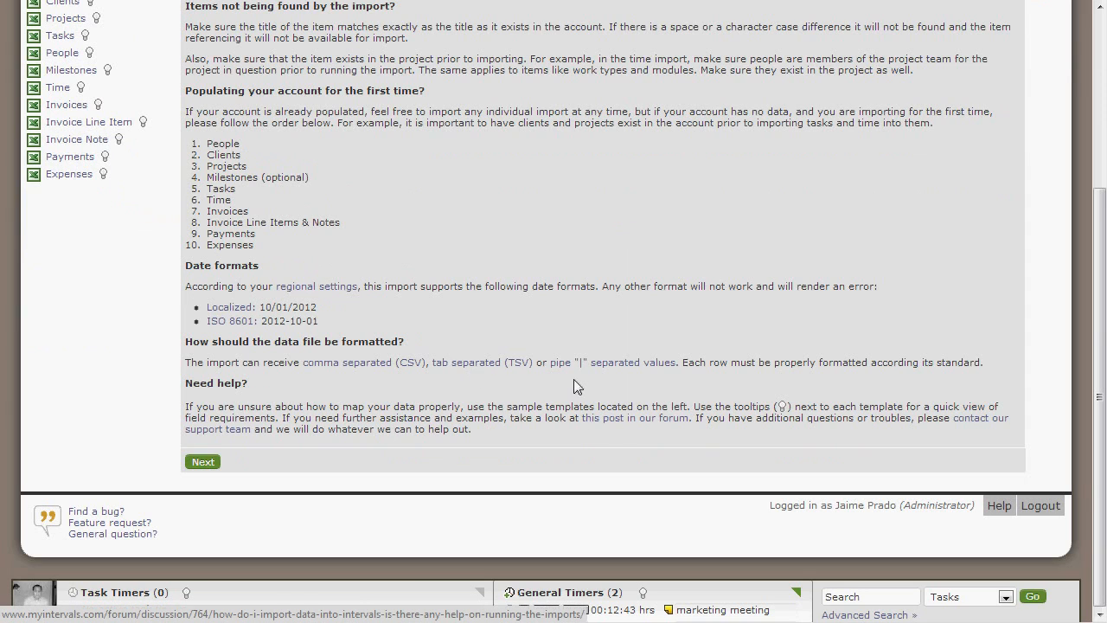
scroll(408, 366, "up", 3)
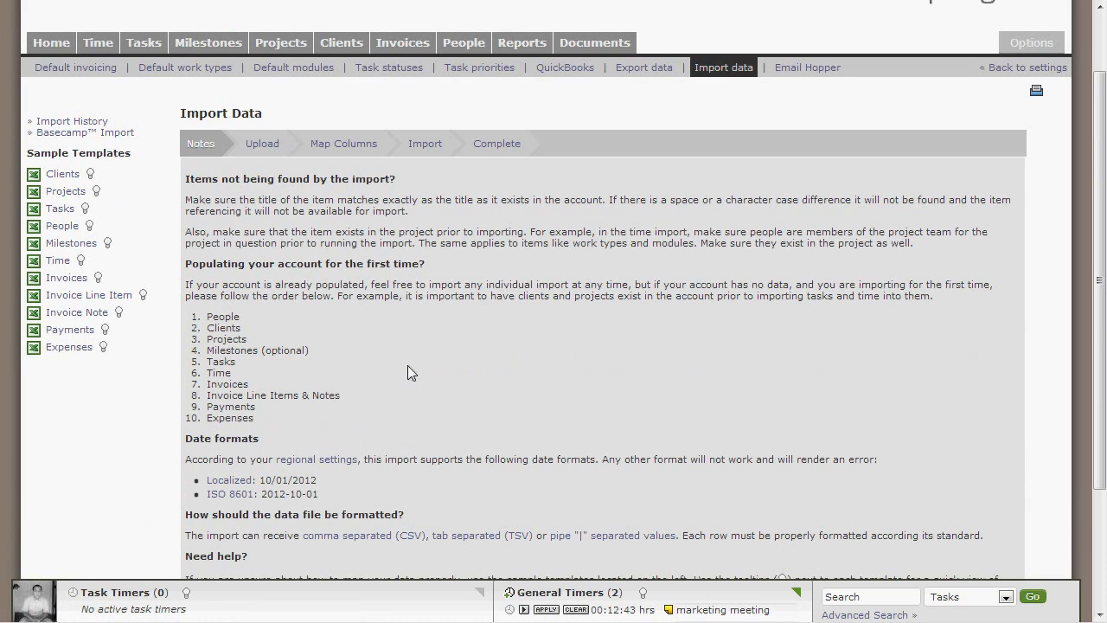
scroll(408, 368, "down", 2)
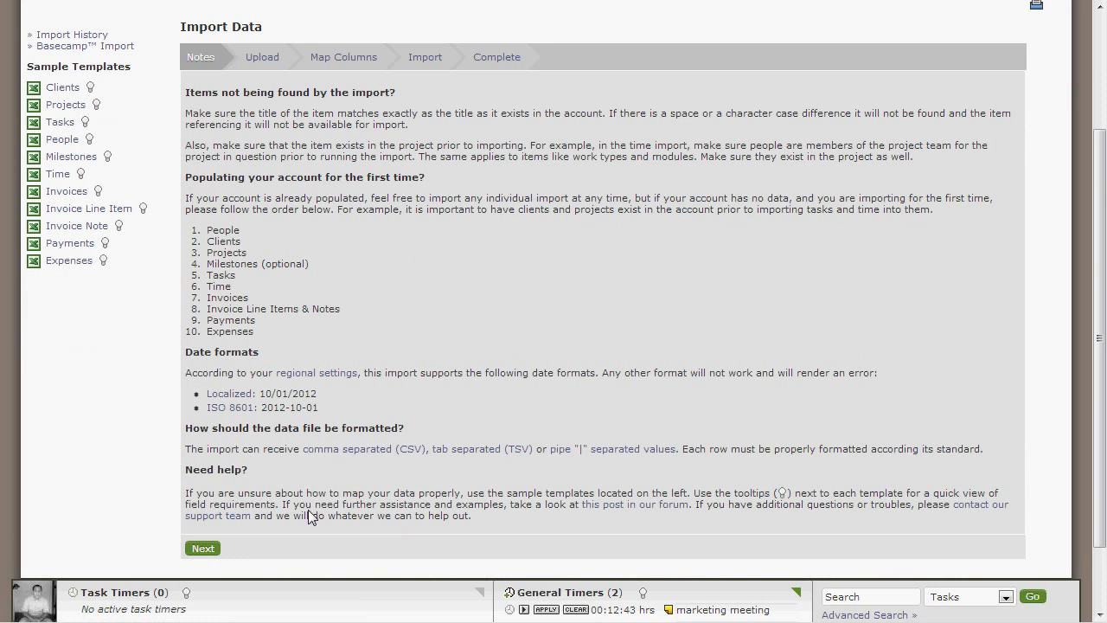
Step: Switch to Excel to check the task data in task_2012-10-00.csv and widen the Assignee column
key("alt+Tab")
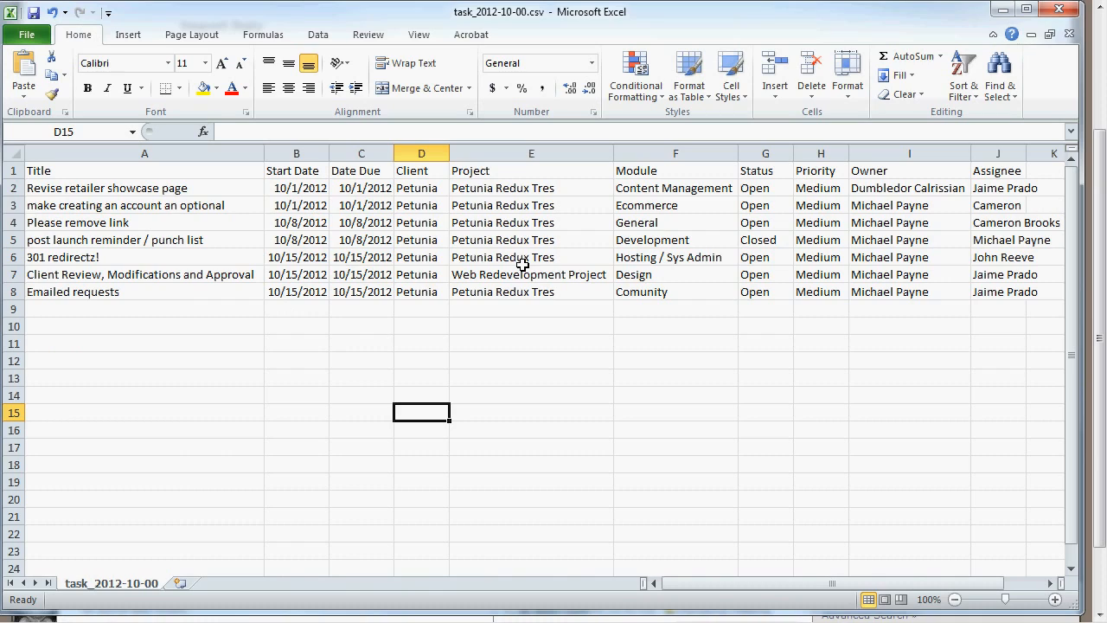
left_click(916, 205)
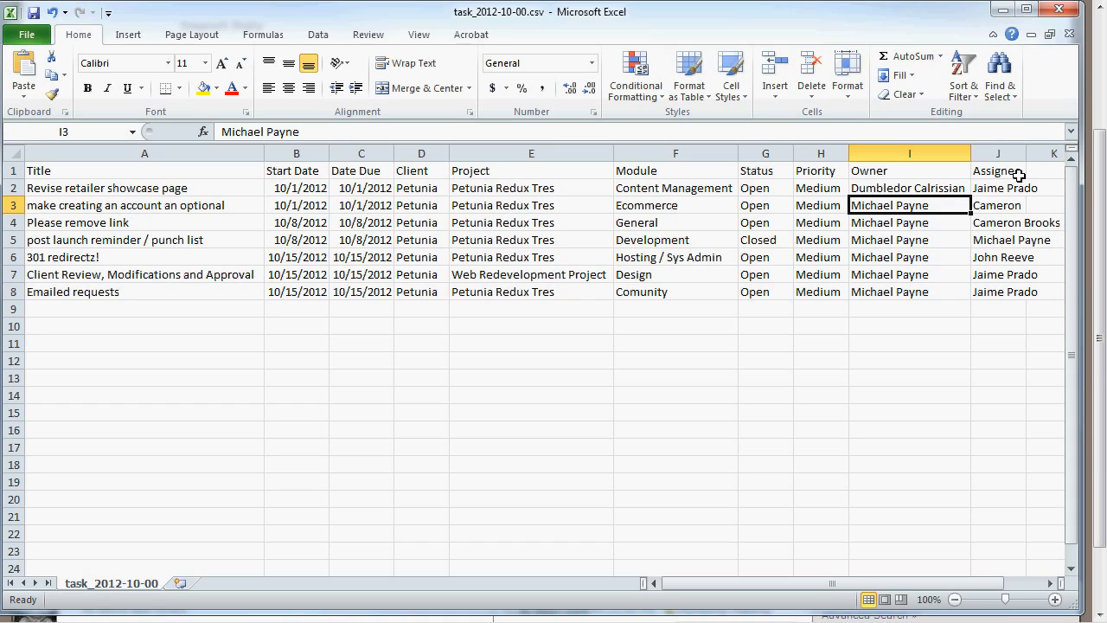
left_click_drag(1026, 158, 1052, 156)
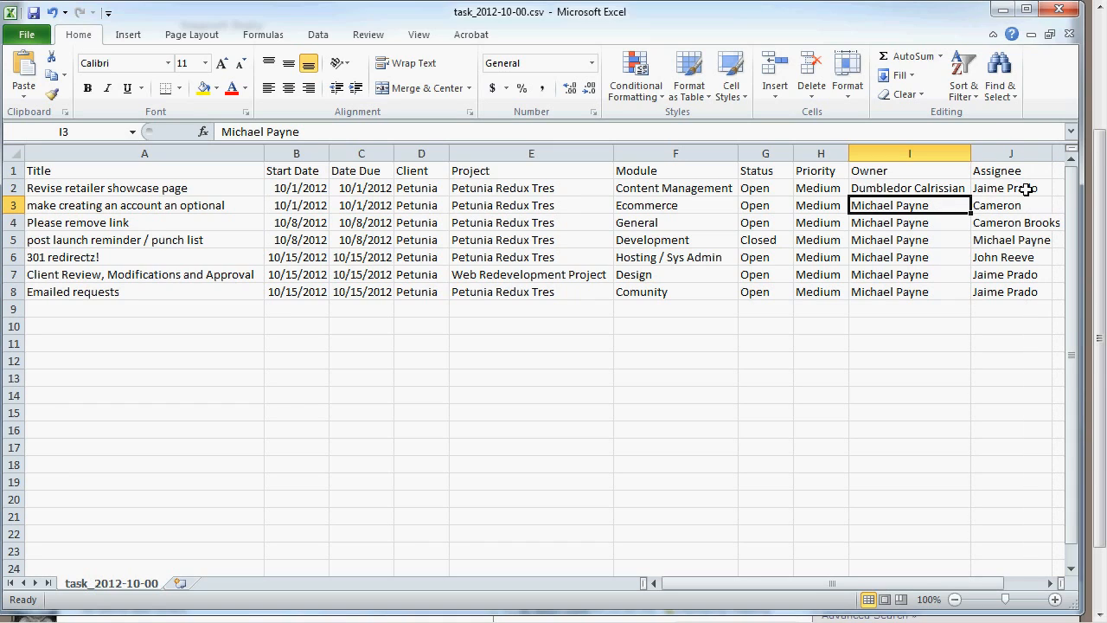
left_click(1025, 188)
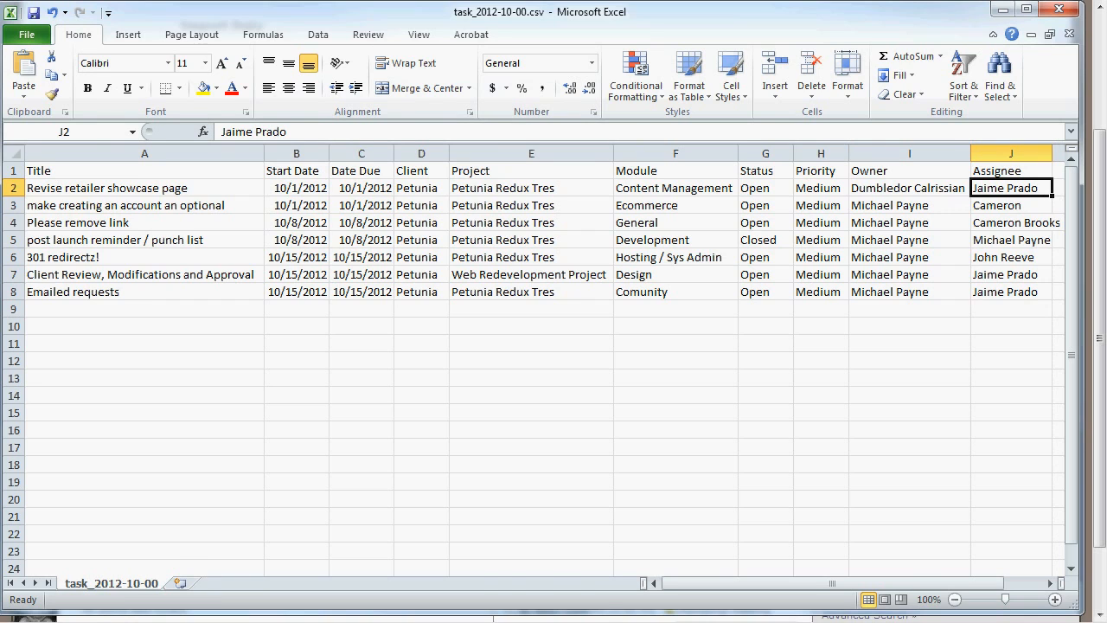
Step: Return to the Intervals import in the browser and upload task_2012-10-00.csv as comma-delimited Tasks data
key("alt+Tab")
left_click(202, 546)
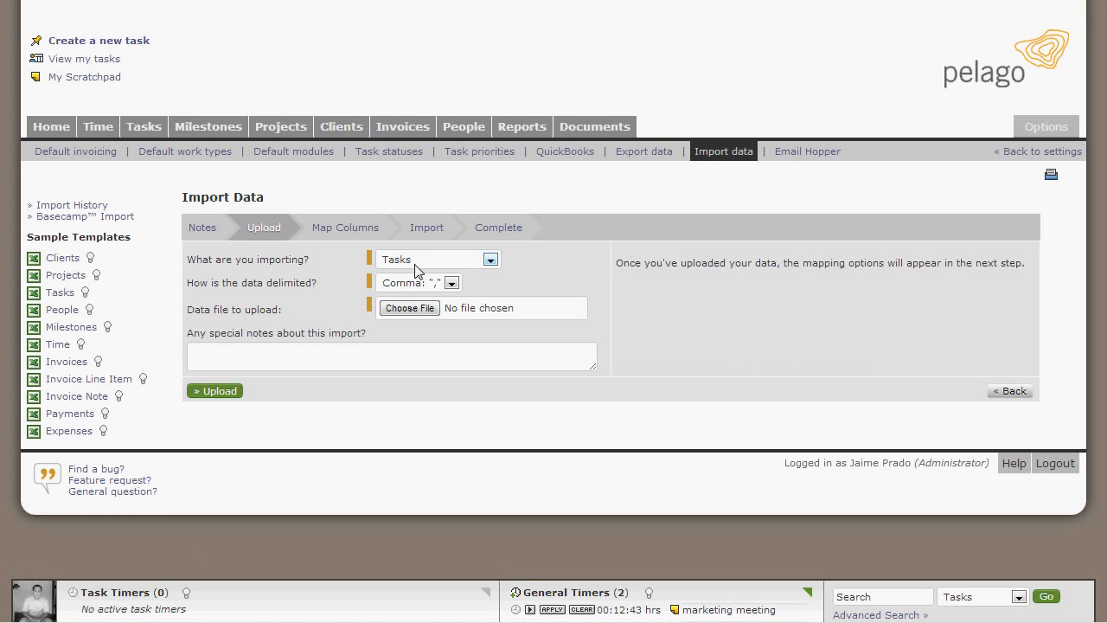
left_click(408, 312)
left_click(318, 27)
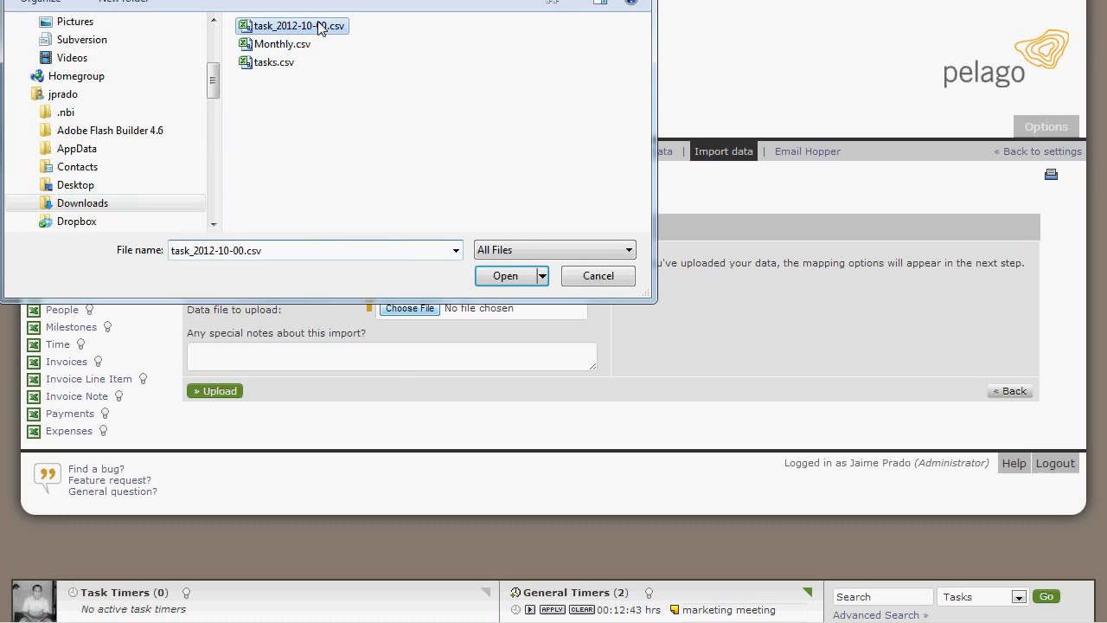
left_click(511, 275)
left_click(212, 393)
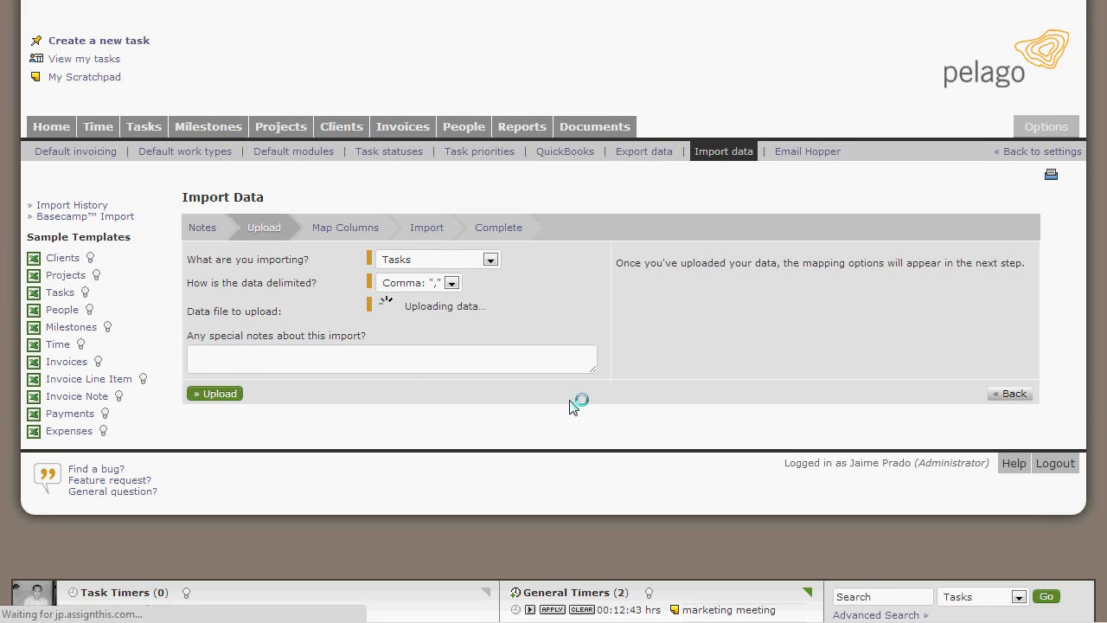
Step: Accept the column mappings and examine the rejected Module value of the Emailed requests row in the import preview
scroll(455, 410, "down", 3)
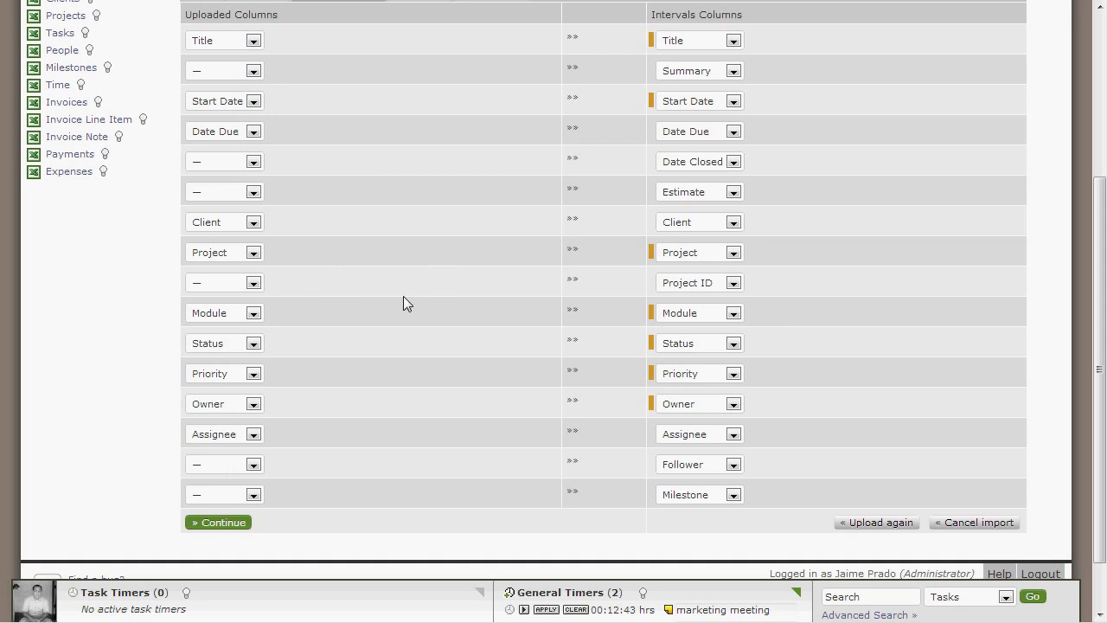
left_click(215, 523)
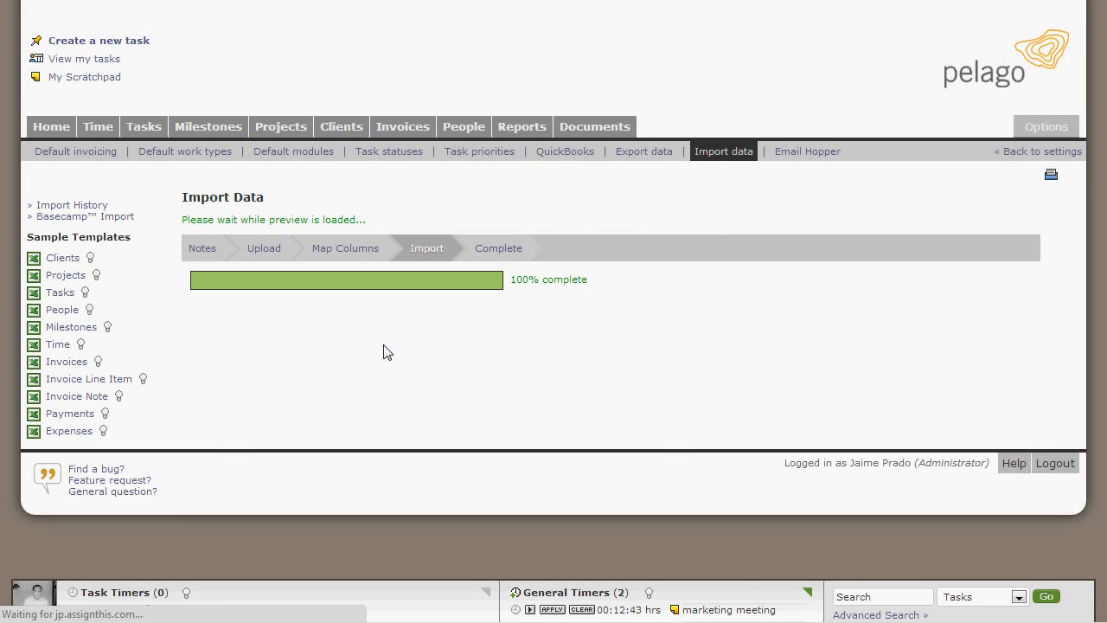
scroll(400, 336, "down", 3)
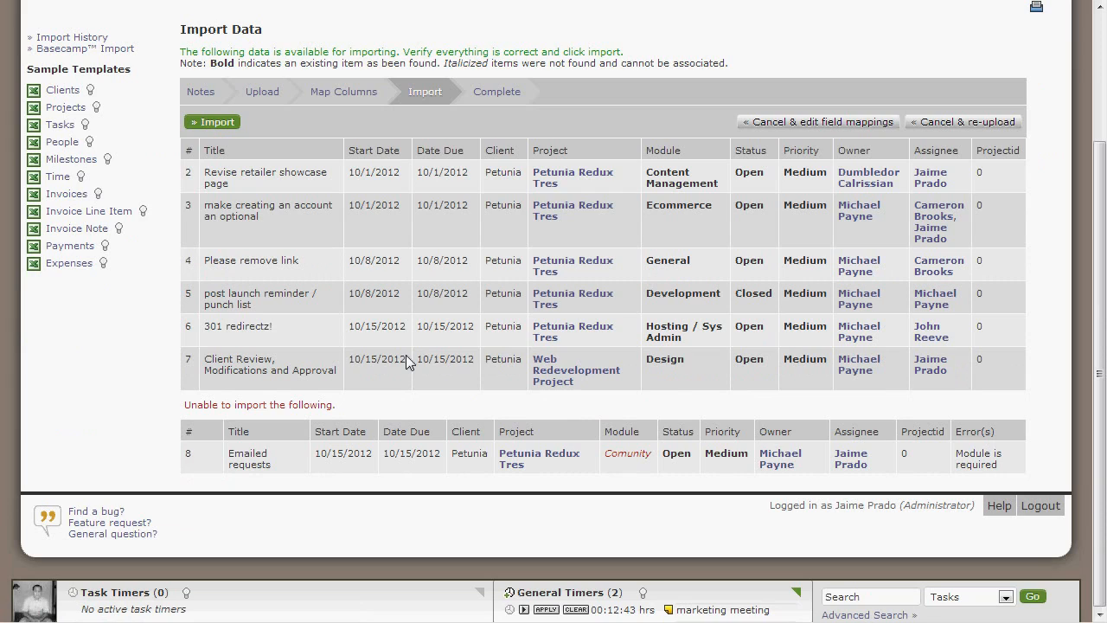
double_click(649, 451)
left_click(627, 475)
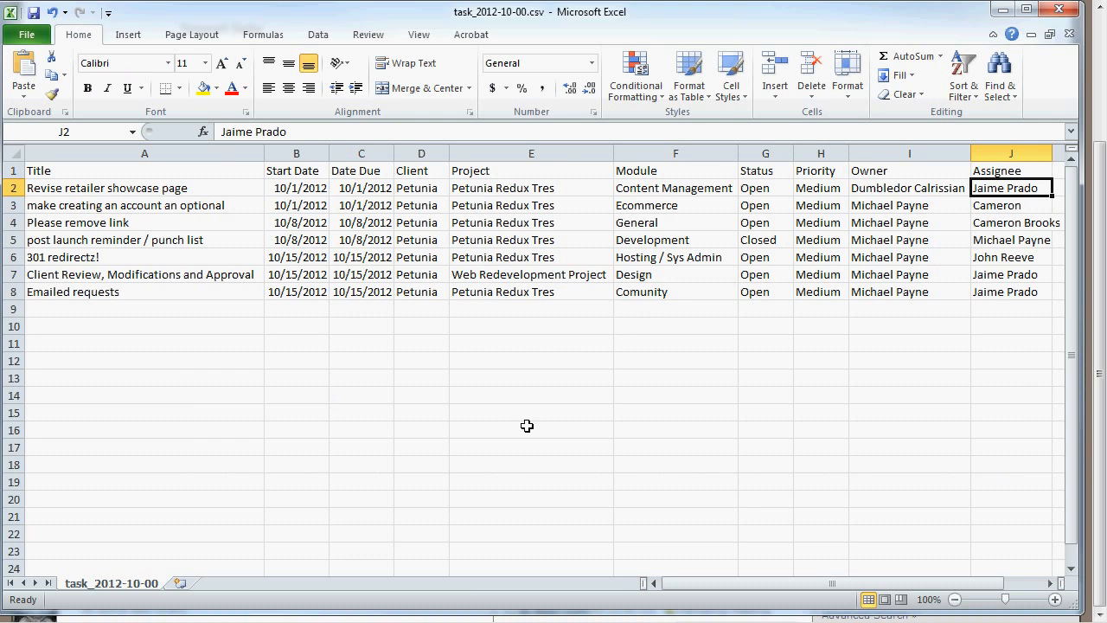
Step: In the Excel sheet, correct the Module of the Emailed requests task to Community and save the CSV file
double_click(640, 291)
type("m")
key("ctrl+s")
left_click(359, 405)
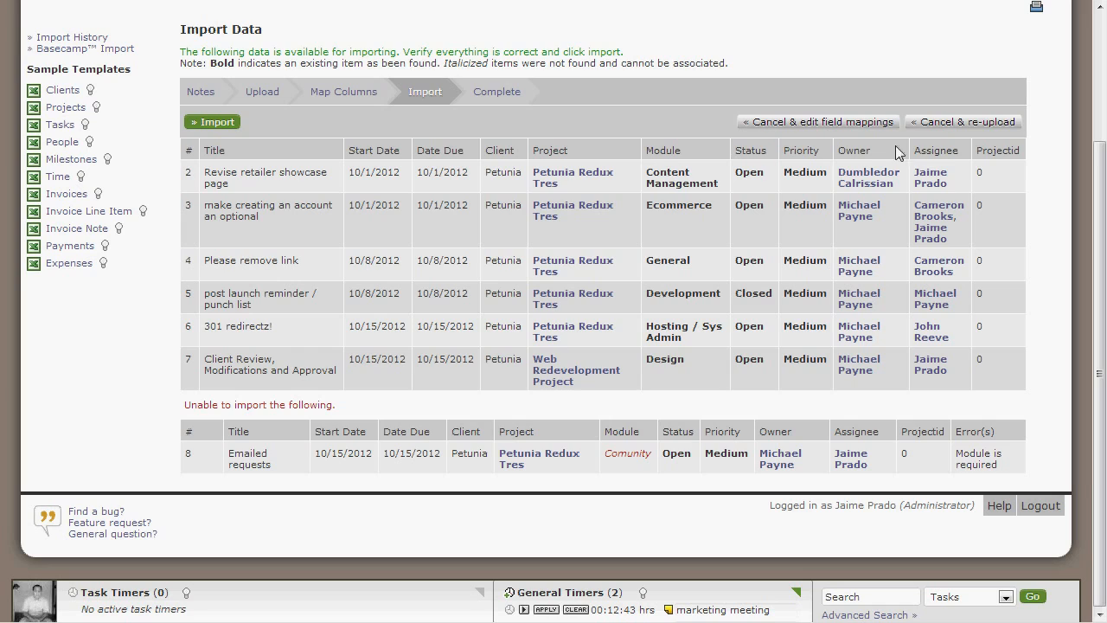
Step: Cancel the pending import in the browser and re-upload the corrected task_2012-10-00.csv
left_click(951, 123)
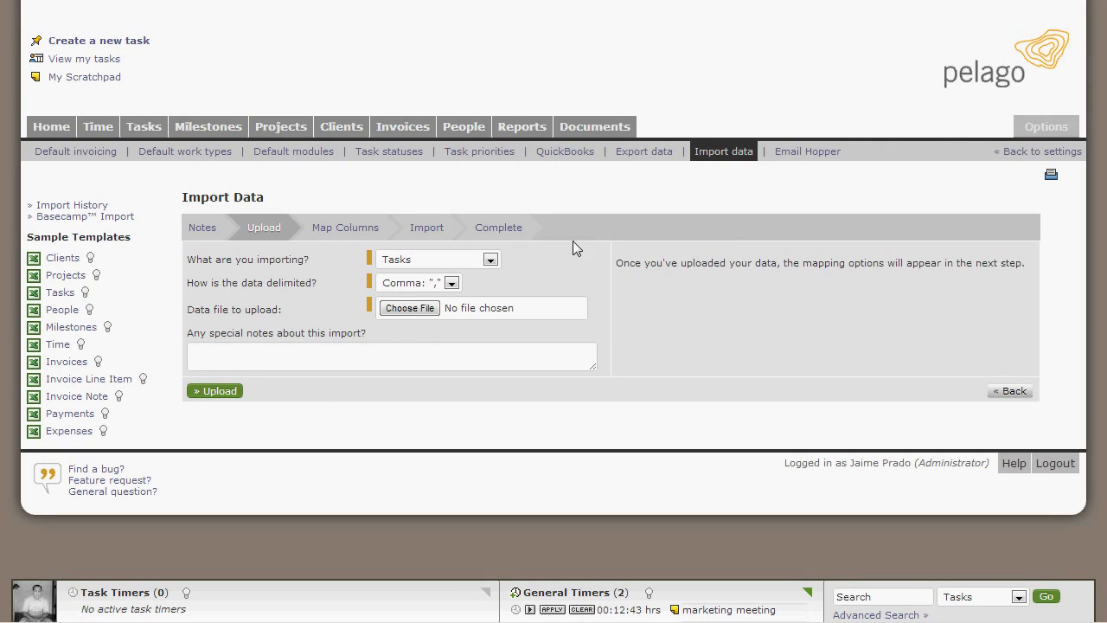
left_click(398, 313)
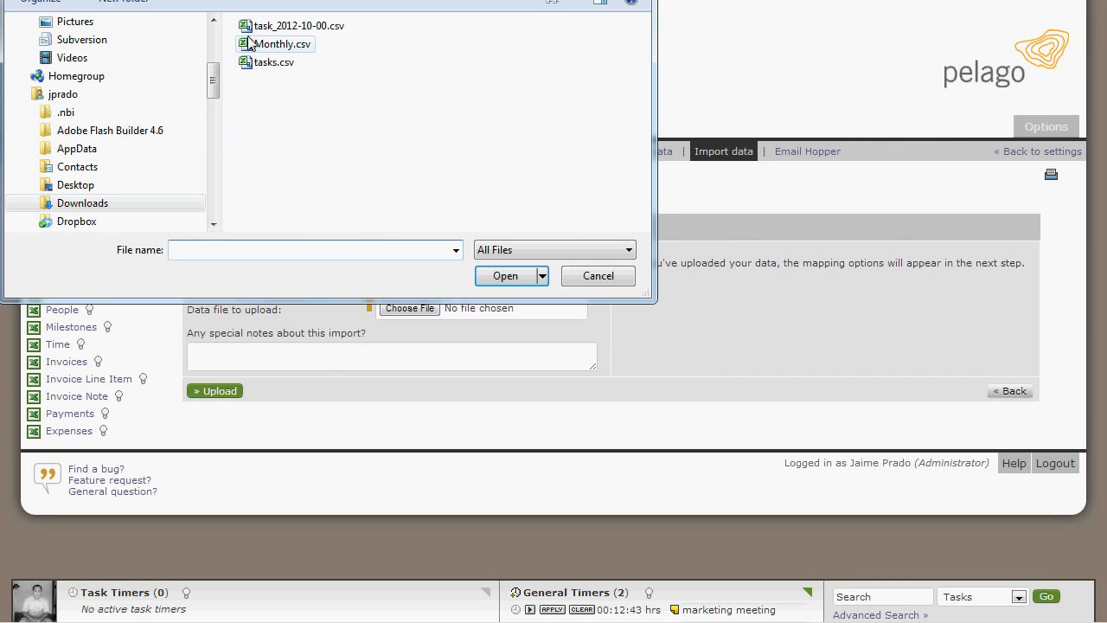
left_click(277, 26)
left_click(505, 275)
left_click(217, 391)
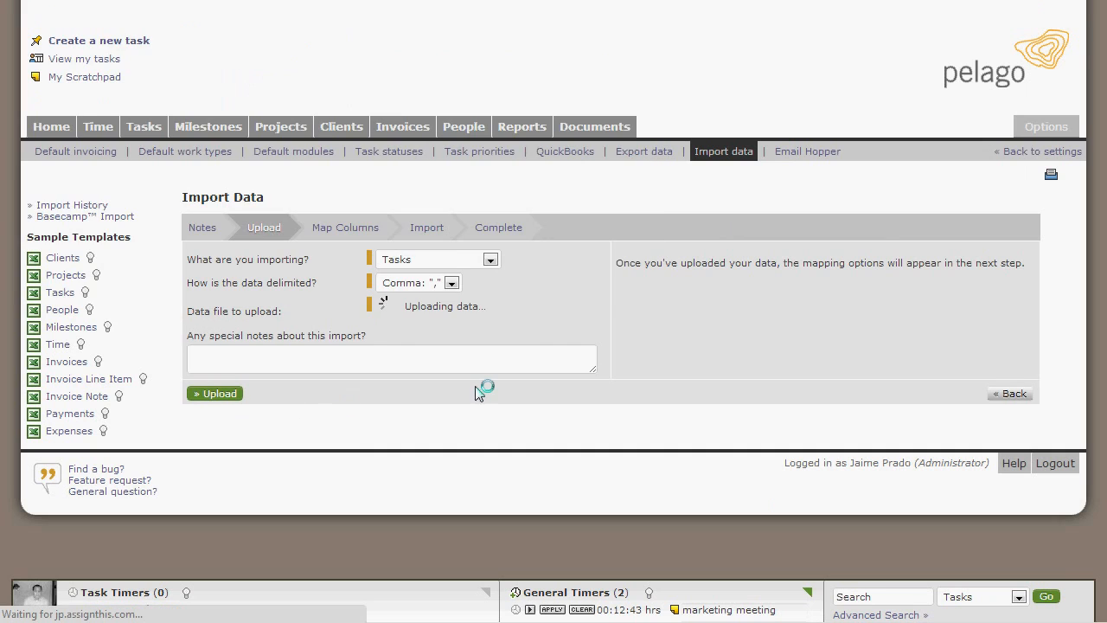
Step: Accept the column mappings, check the preview of the task rows, and run the import
scroll(471, 398, "down", 4)
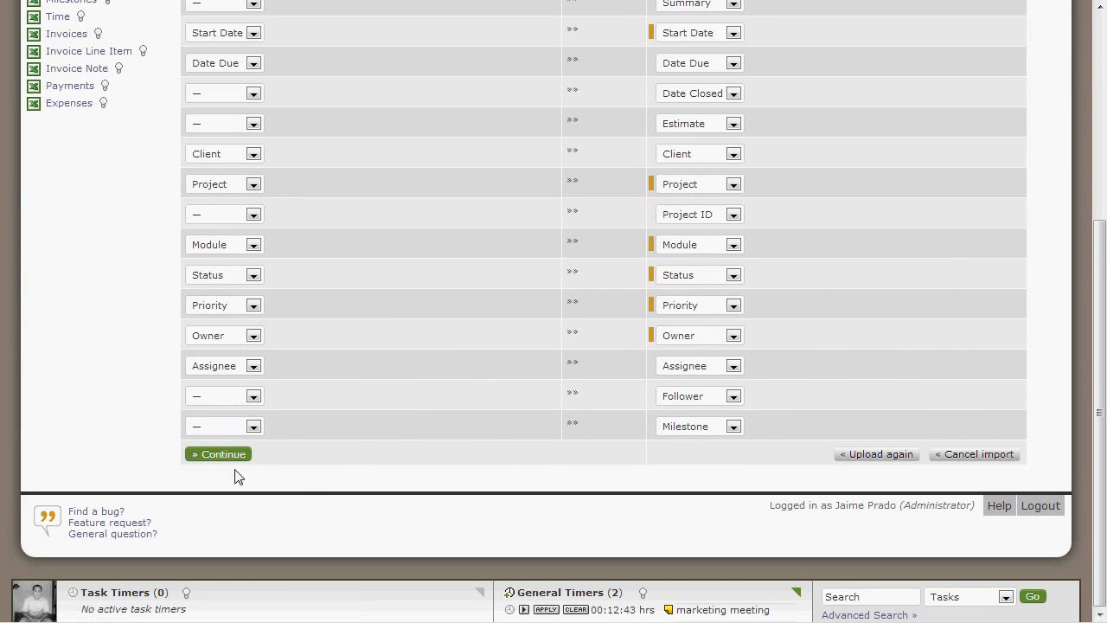
left_click(226, 457)
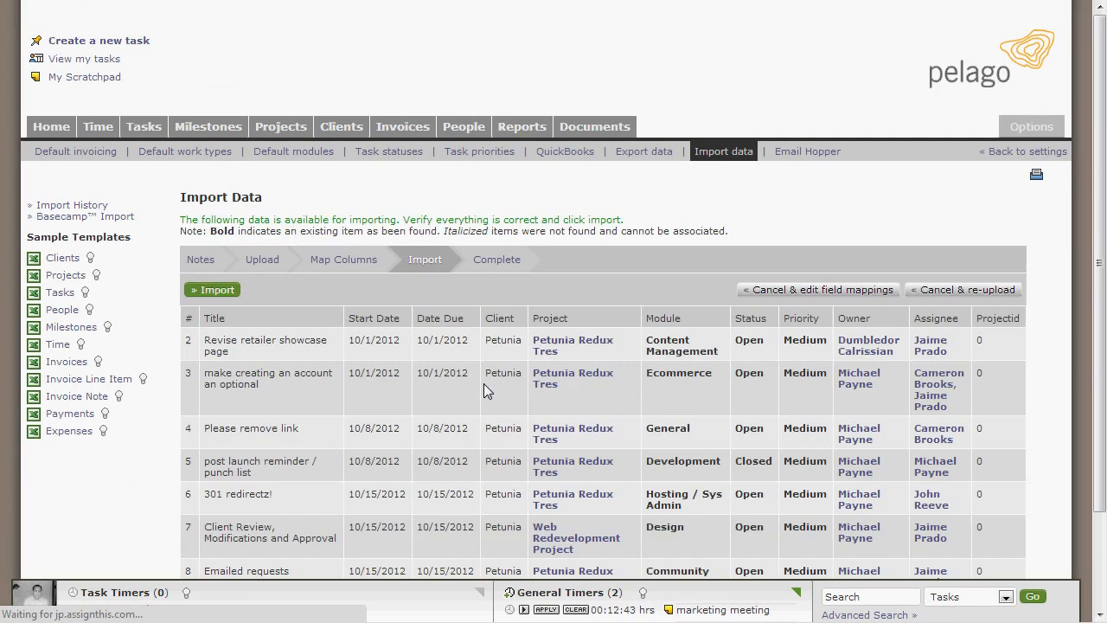
scroll(483, 383, "down", 3)
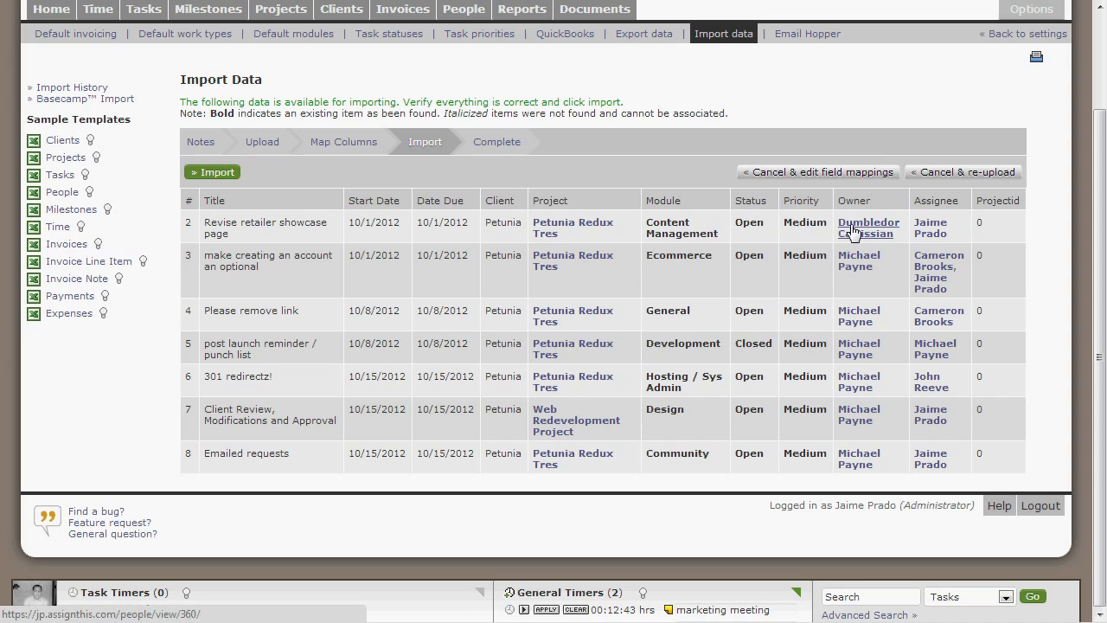
mouse_move(853, 230)
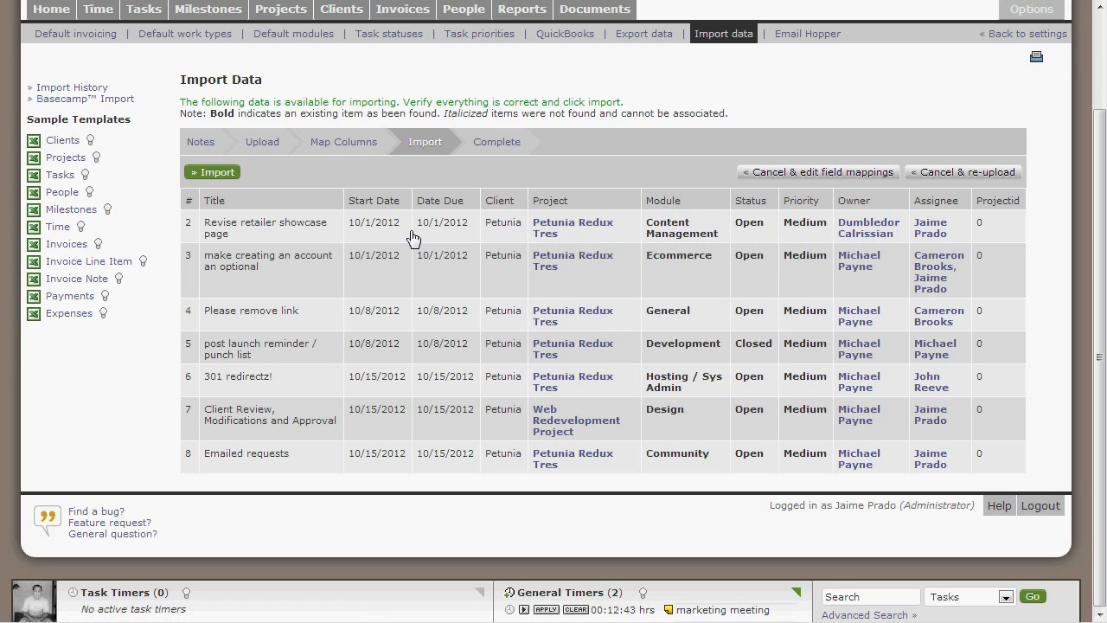
left_click(221, 172)
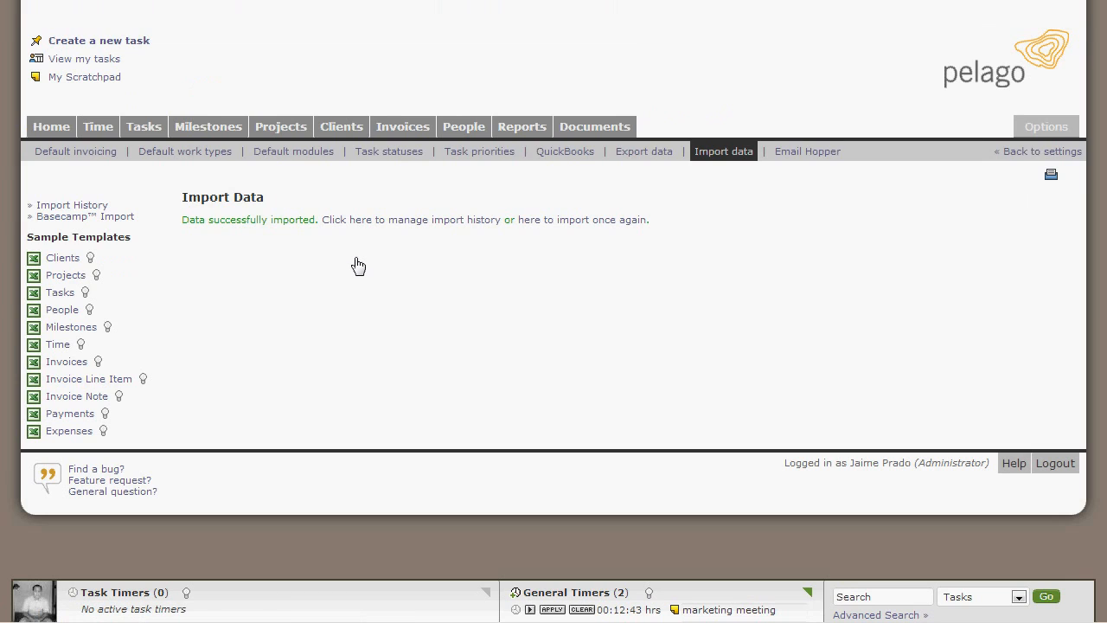
Step: View the import history and call up the deletion of the task_2012-10-00.csv import, cancelling it at the confirmation
left_click(417, 227)
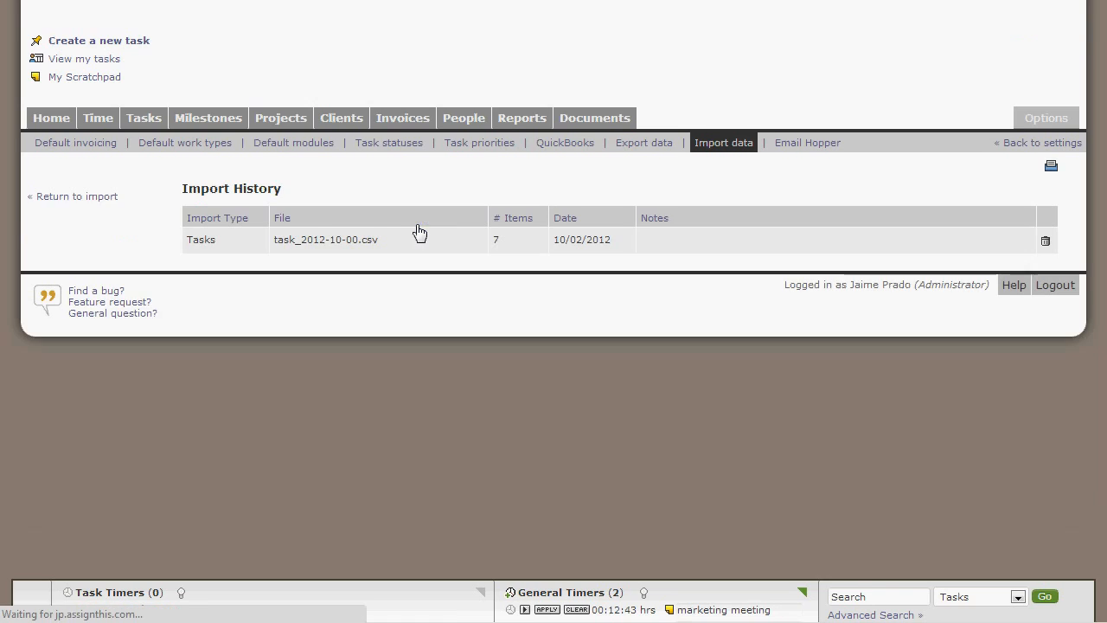
left_click(1045, 249)
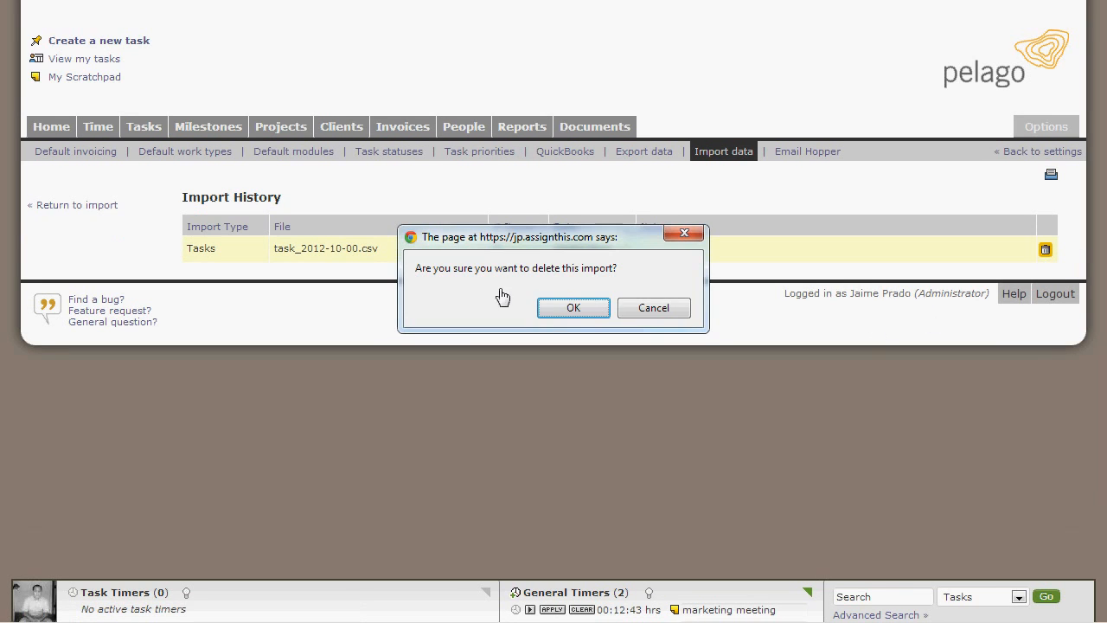
left_click(636, 313)
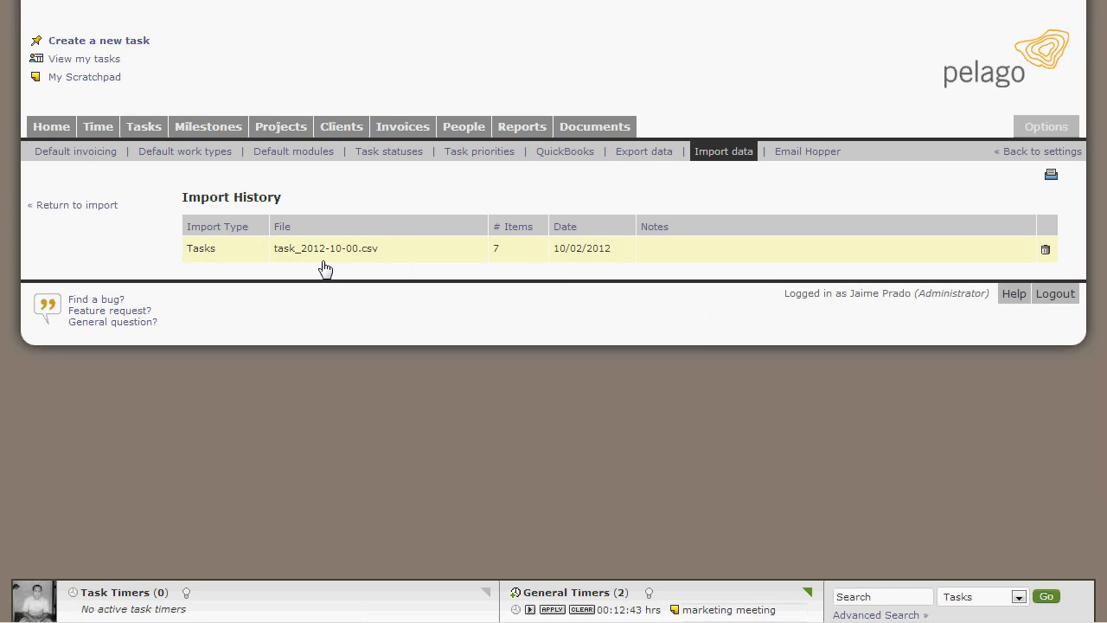
Step: Return to the import notes and locate the forum post link in the help section
left_click(104, 207)
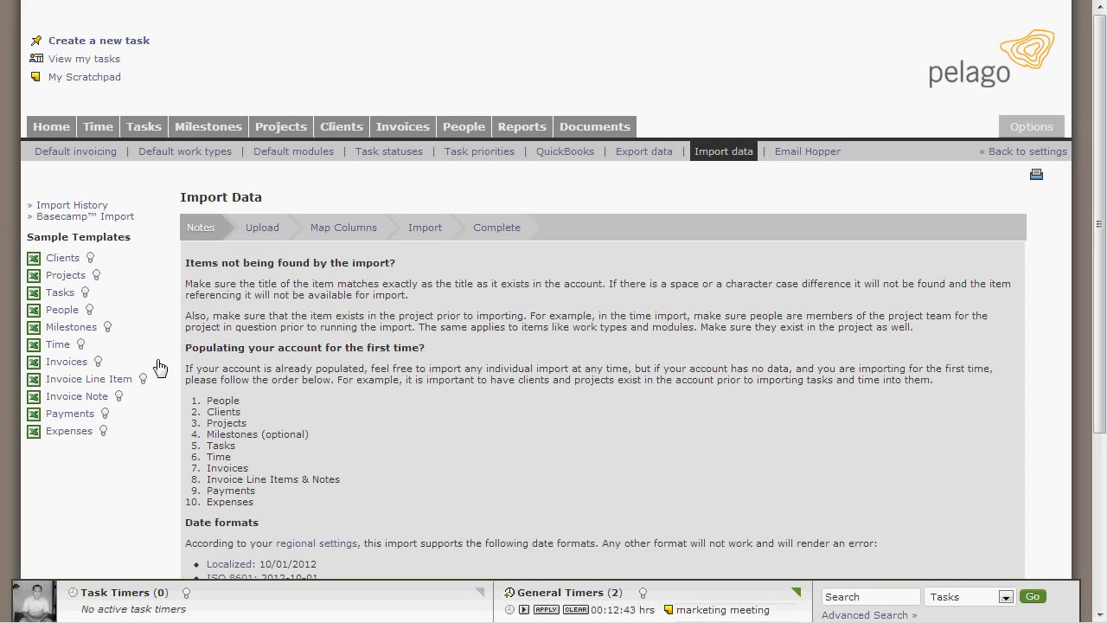
scroll(170, 363, "down", 3)
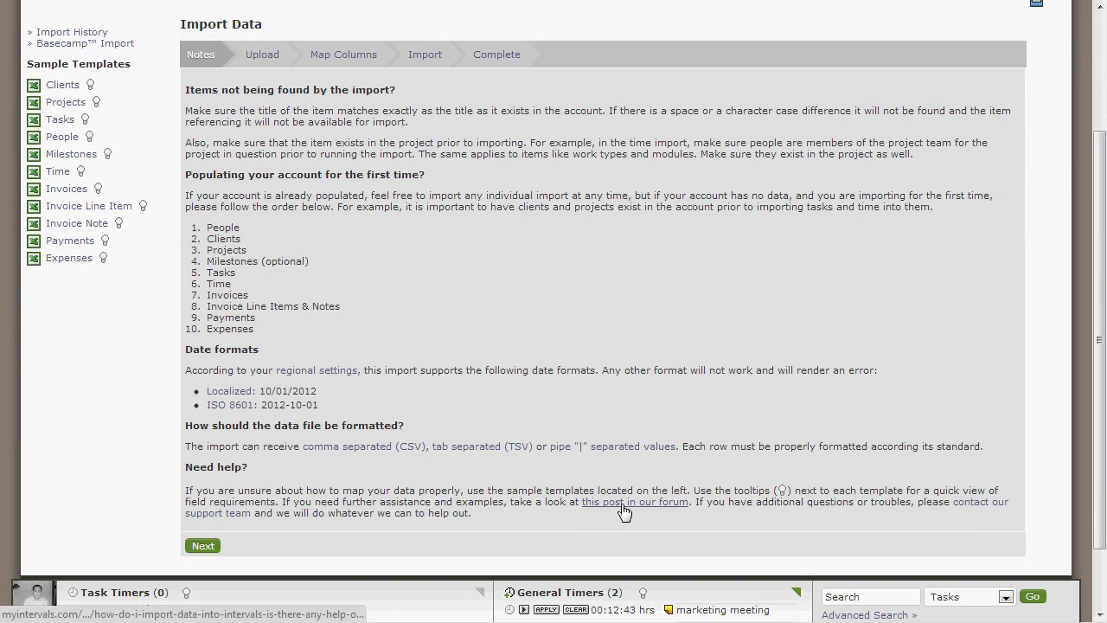